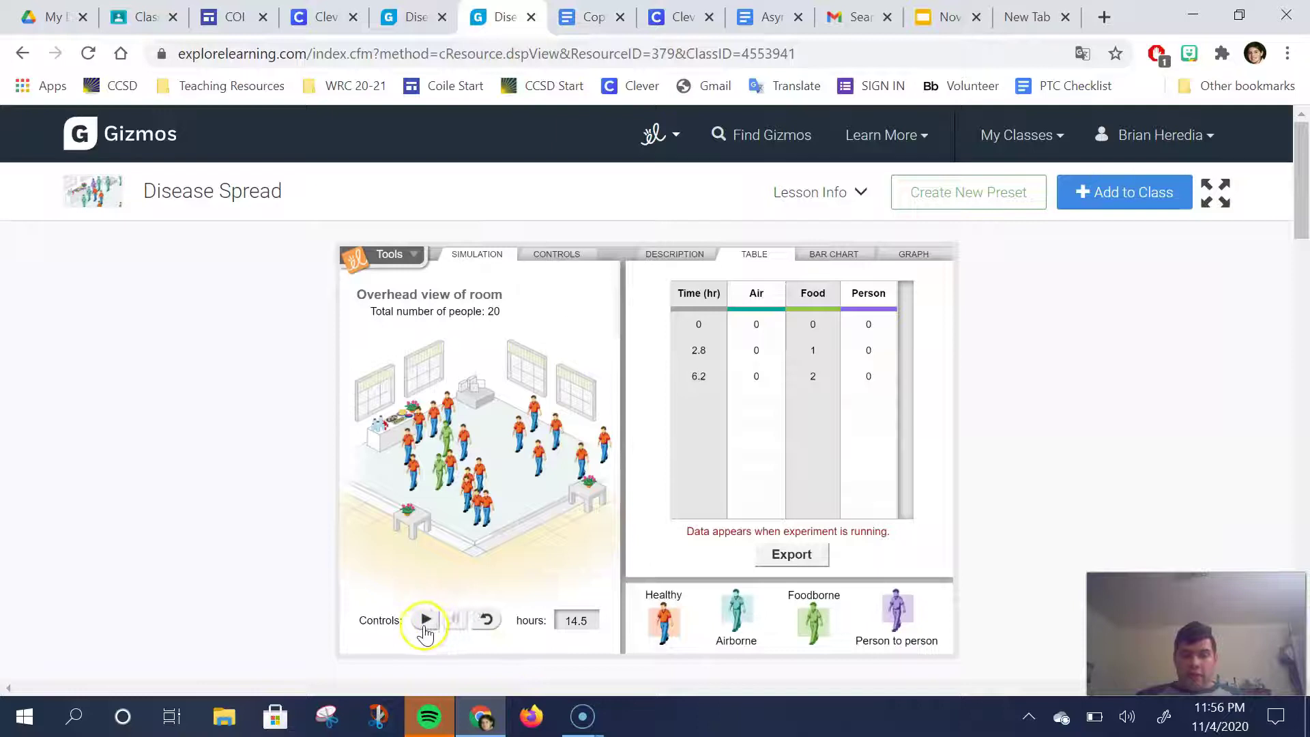
# Resume the foodborne disease simulation in full-screen view and pause it at about 29 hours
pyautogui.click(1218, 185)
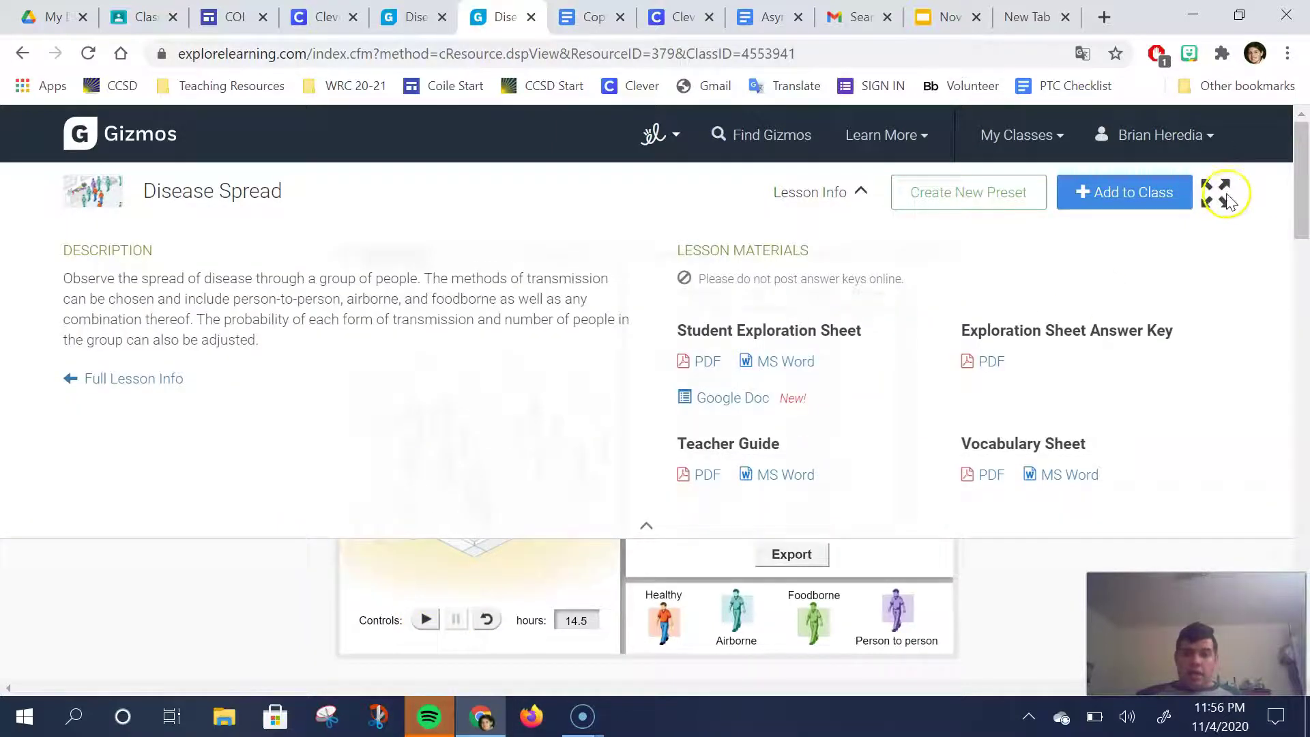
pyautogui.click(1010, 622)
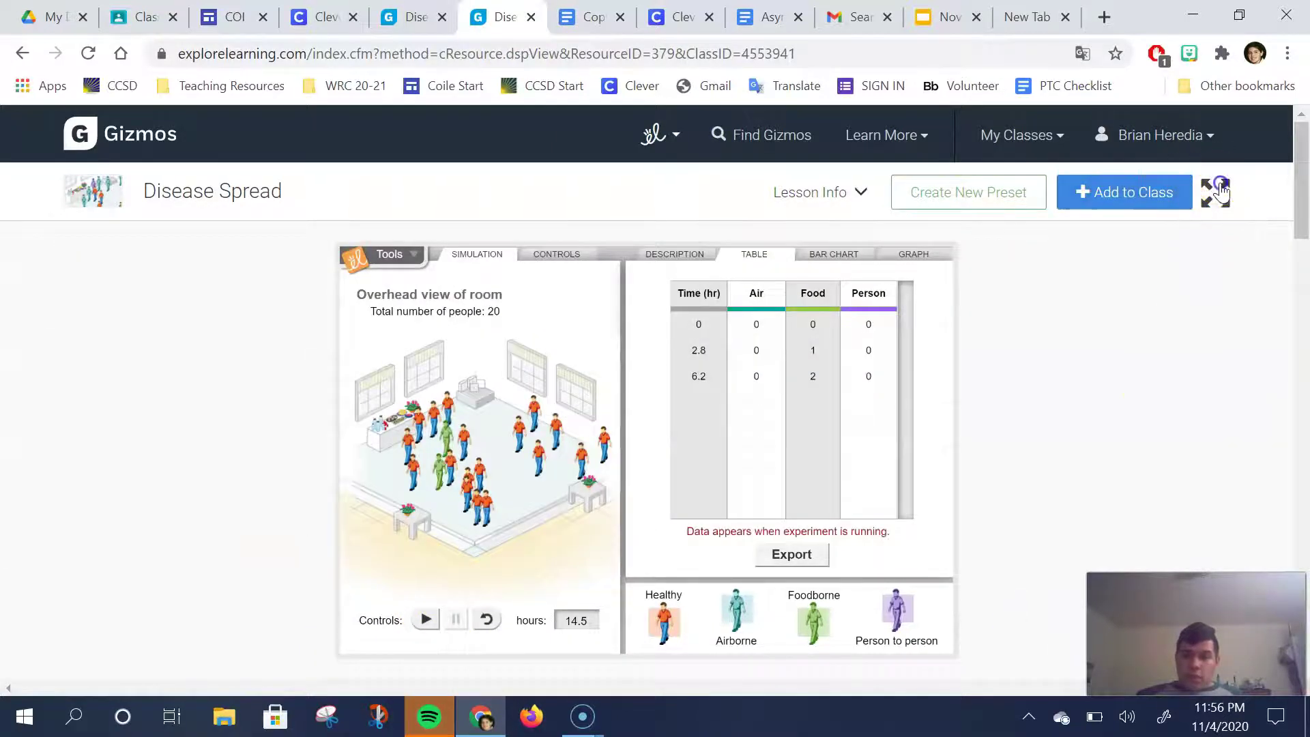
pyautogui.click(1218, 189)
pyautogui.click(276, 653)
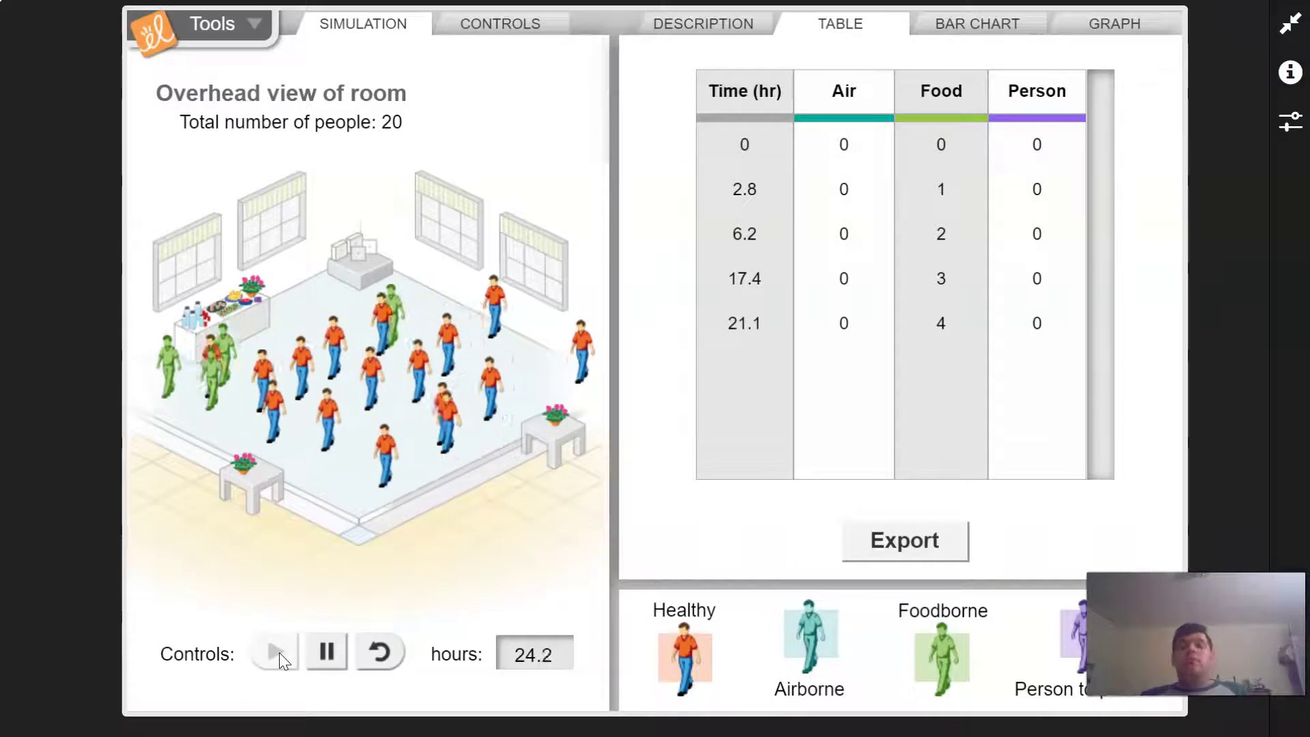
pyautogui.click(327, 650)
pyautogui.click(1287, 24)
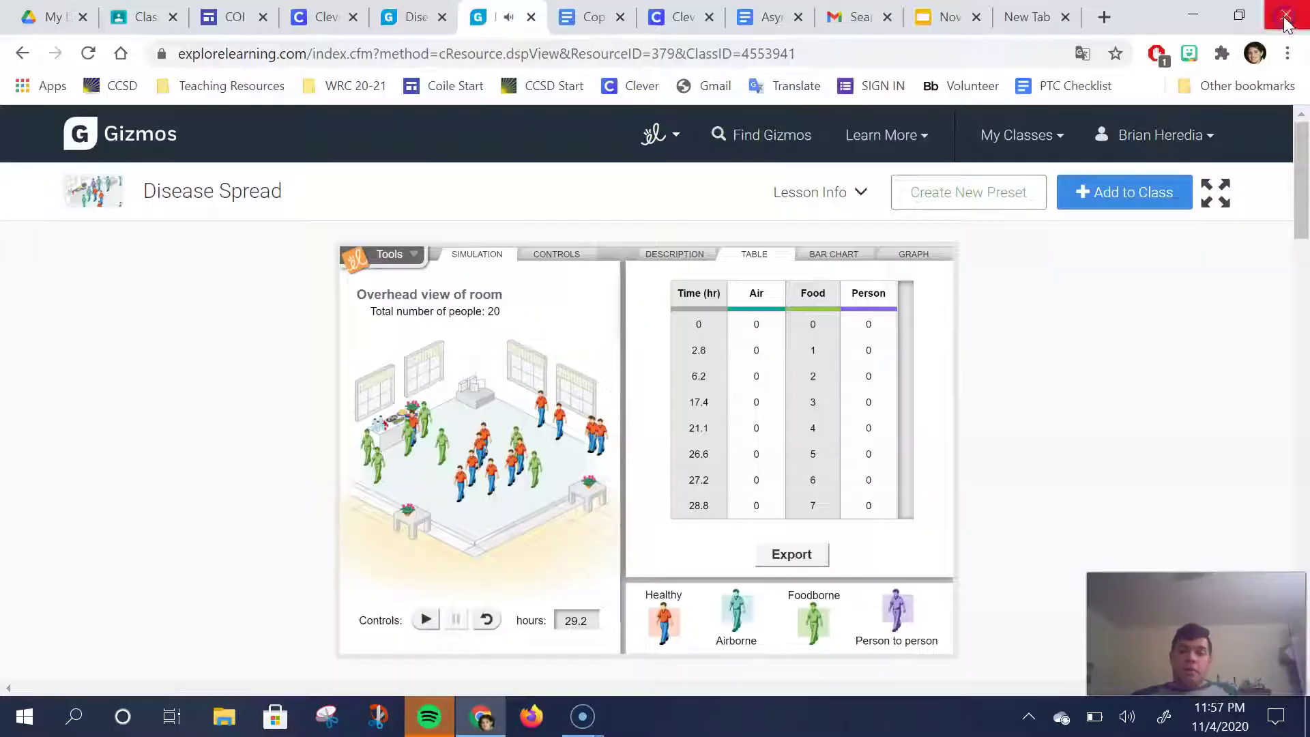
# Switch to the Copy of DiseaseSpreadSE document and read worksheet questions 4 to 7 on foodborne and airborne spread
pyautogui.click(588, 17)
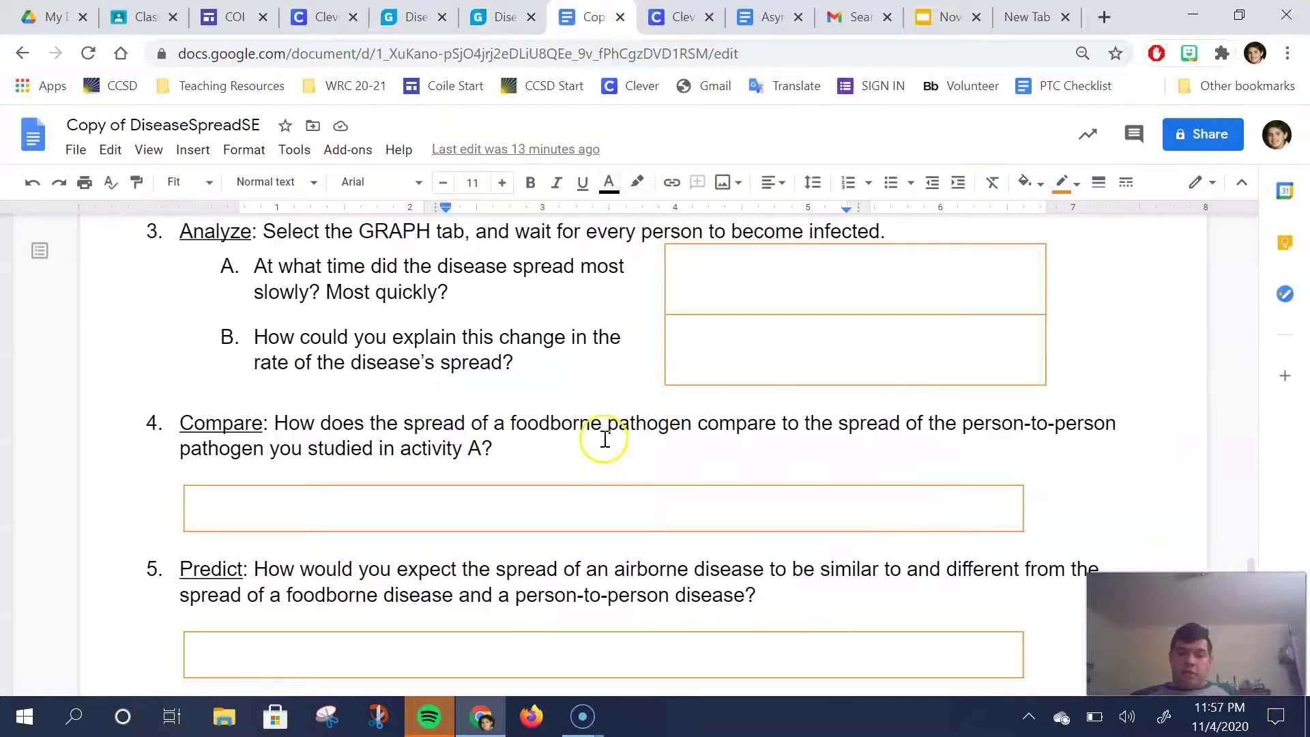
pyautogui.scroll(-3, 588, 527)
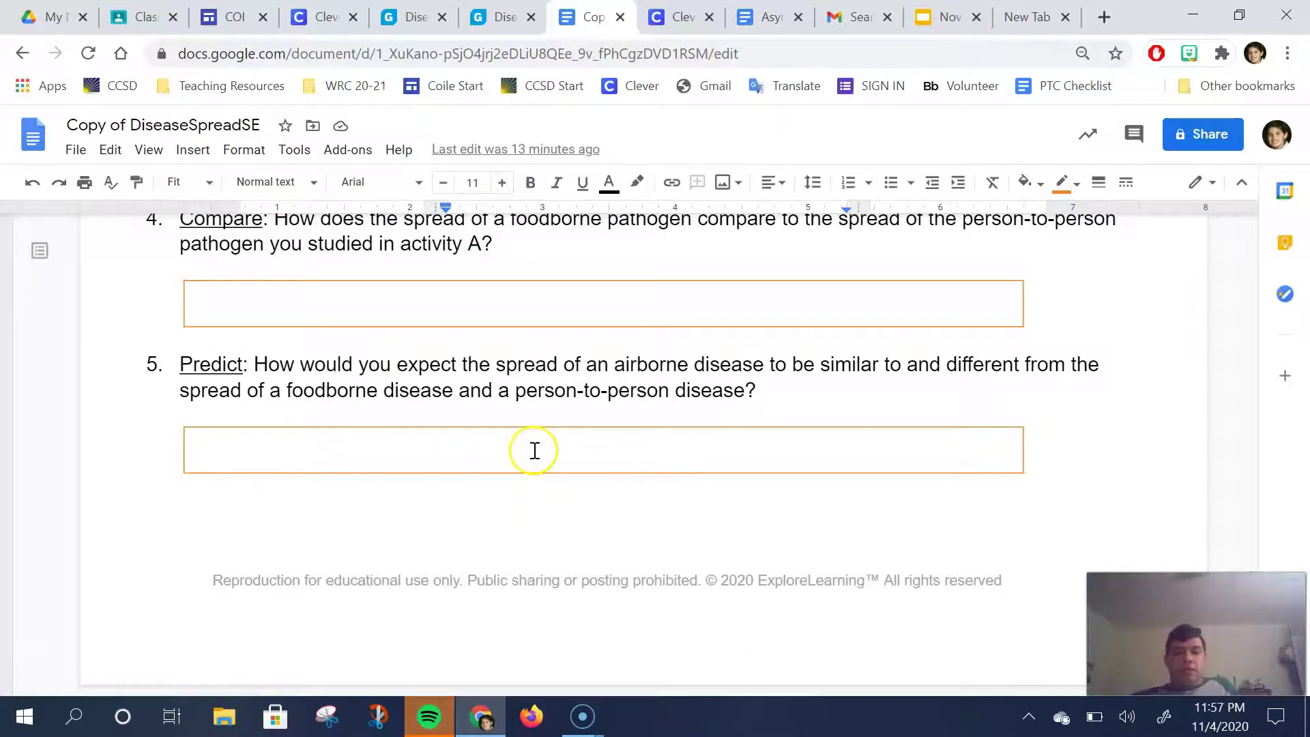
pyautogui.scroll(-3, 658, 376)
pyautogui.scroll(4, 649, 383)
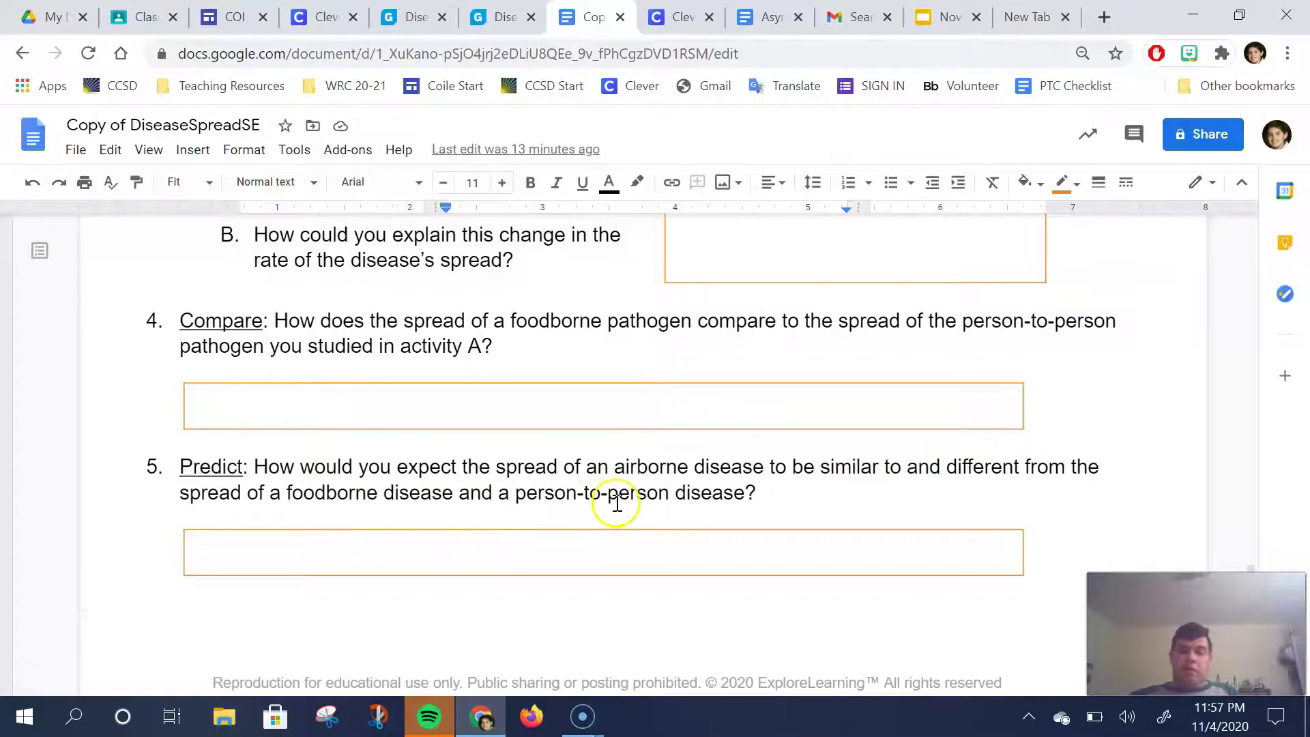
pyautogui.scroll(-10, 614, 478)
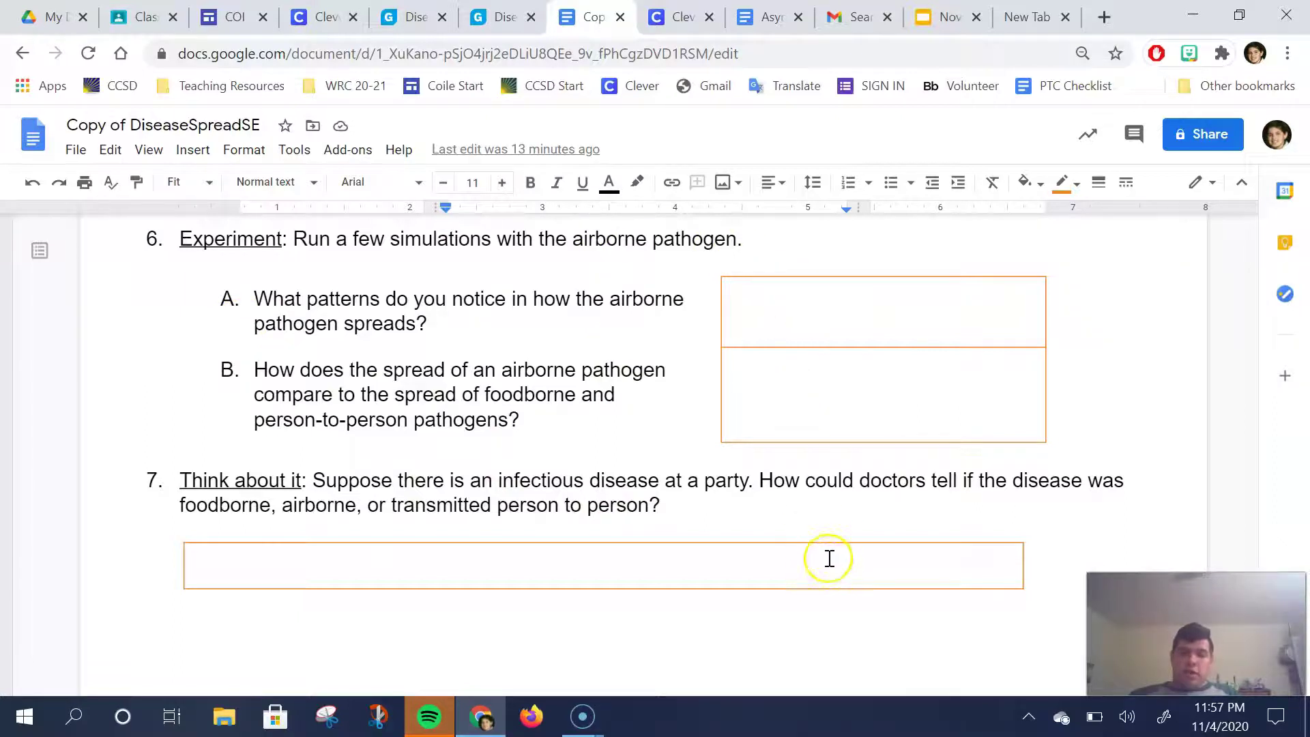
pyautogui.click(666, 10)
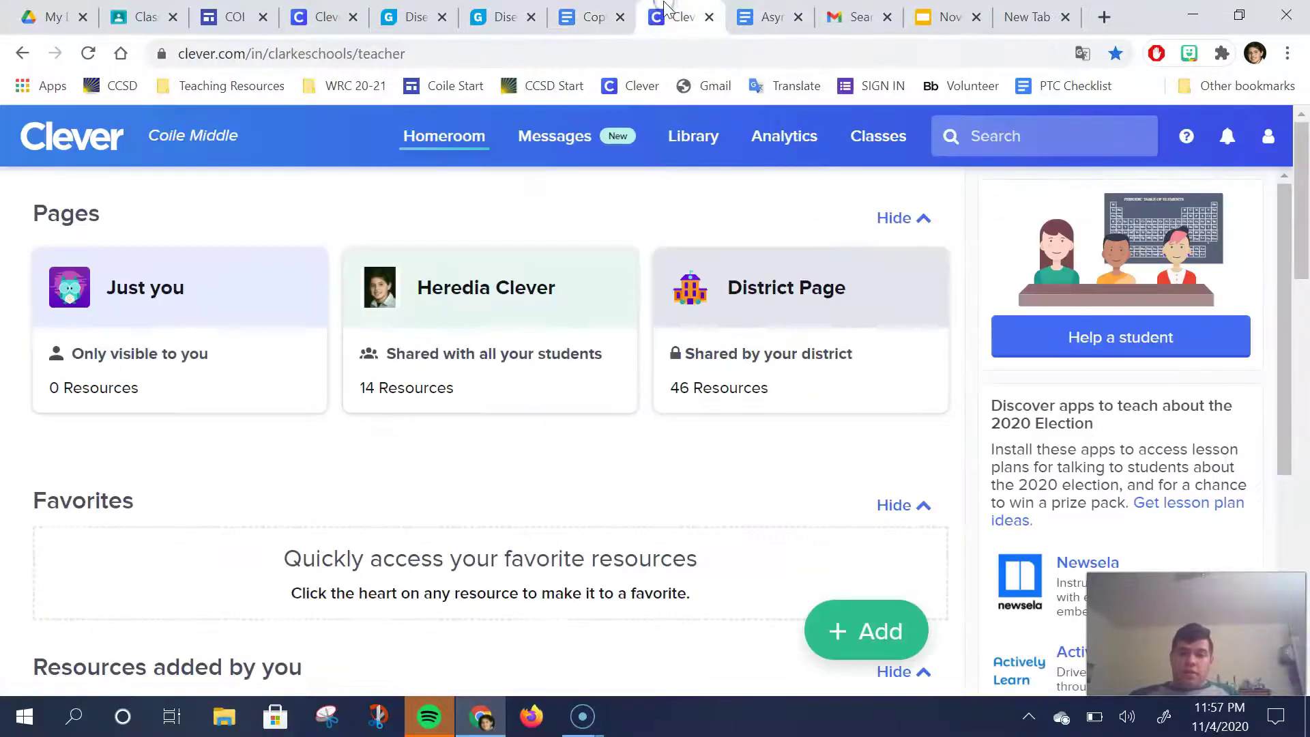
# Return to the Disease Spread Gizmo, make Airborne the only active disease, and run the full-screen simulation to about 66 hours before resetting it
pyautogui.click(502, 16)
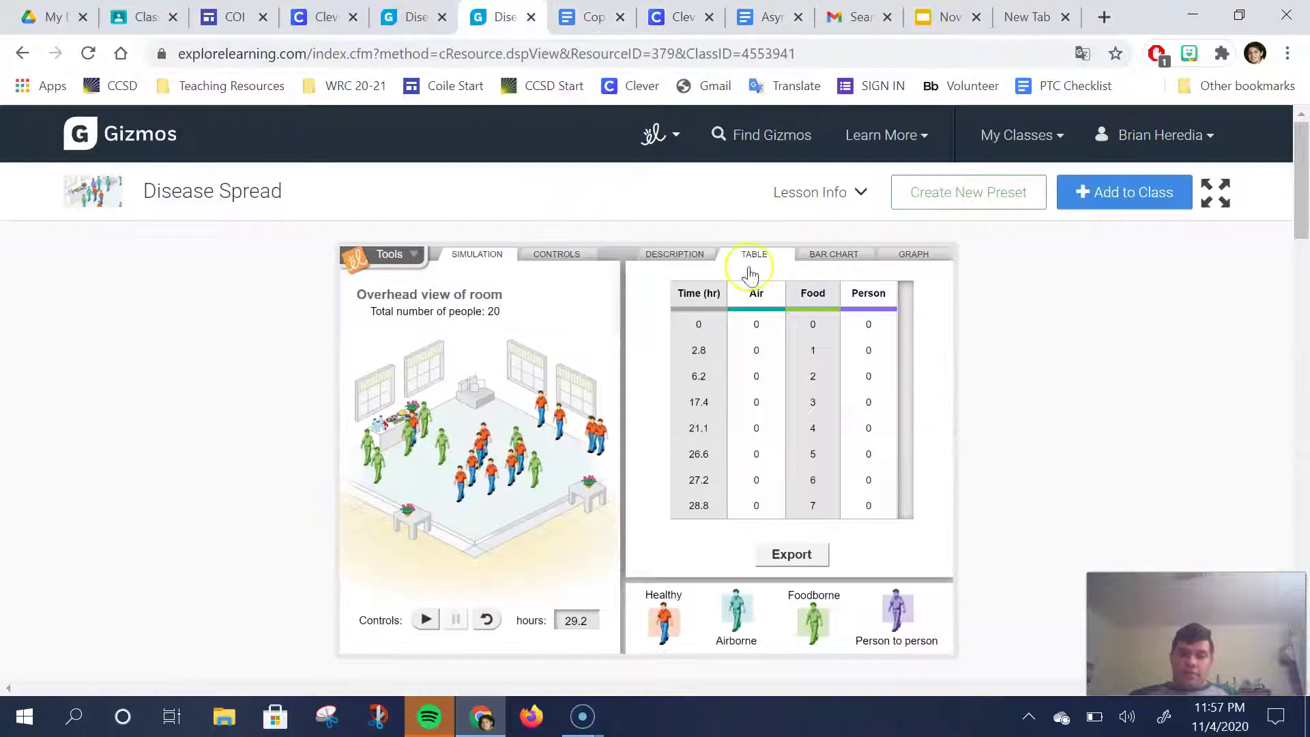
pyautogui.click(557, 255)
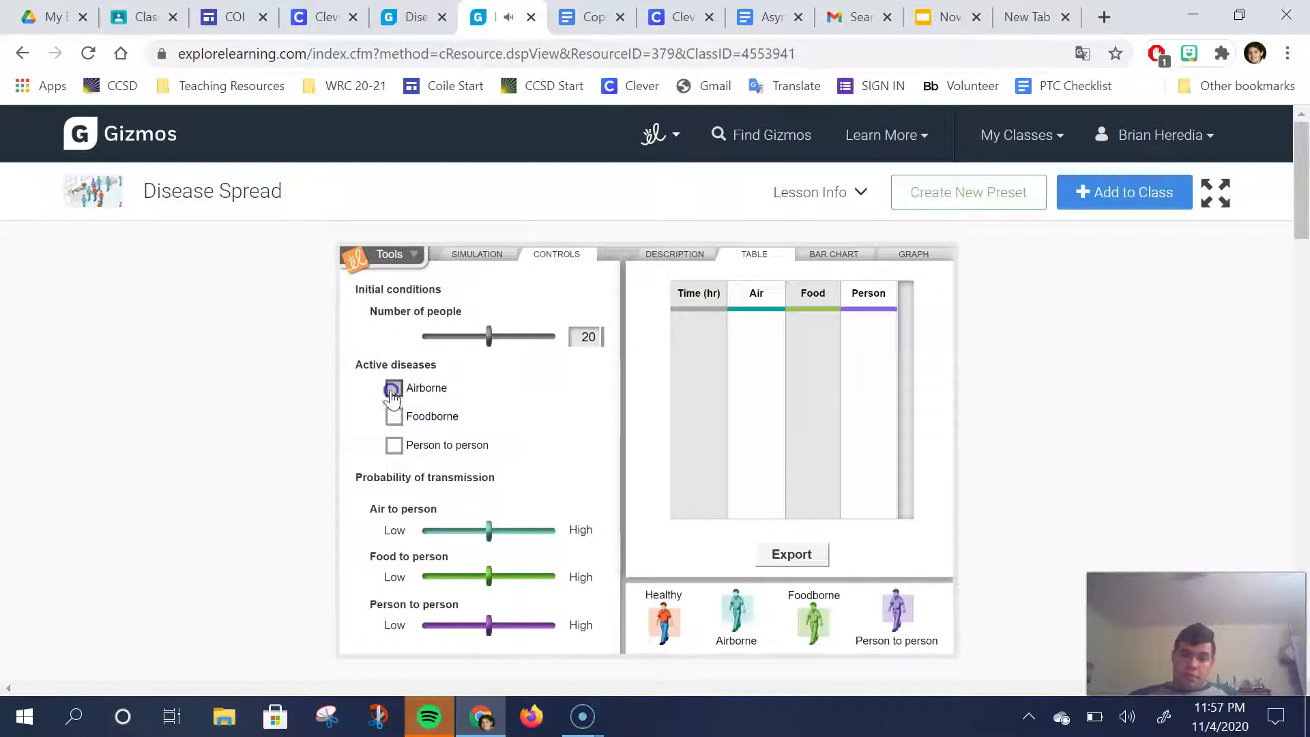
pyautogui.click(479, 256)
pyautogui.click(1221, 197)
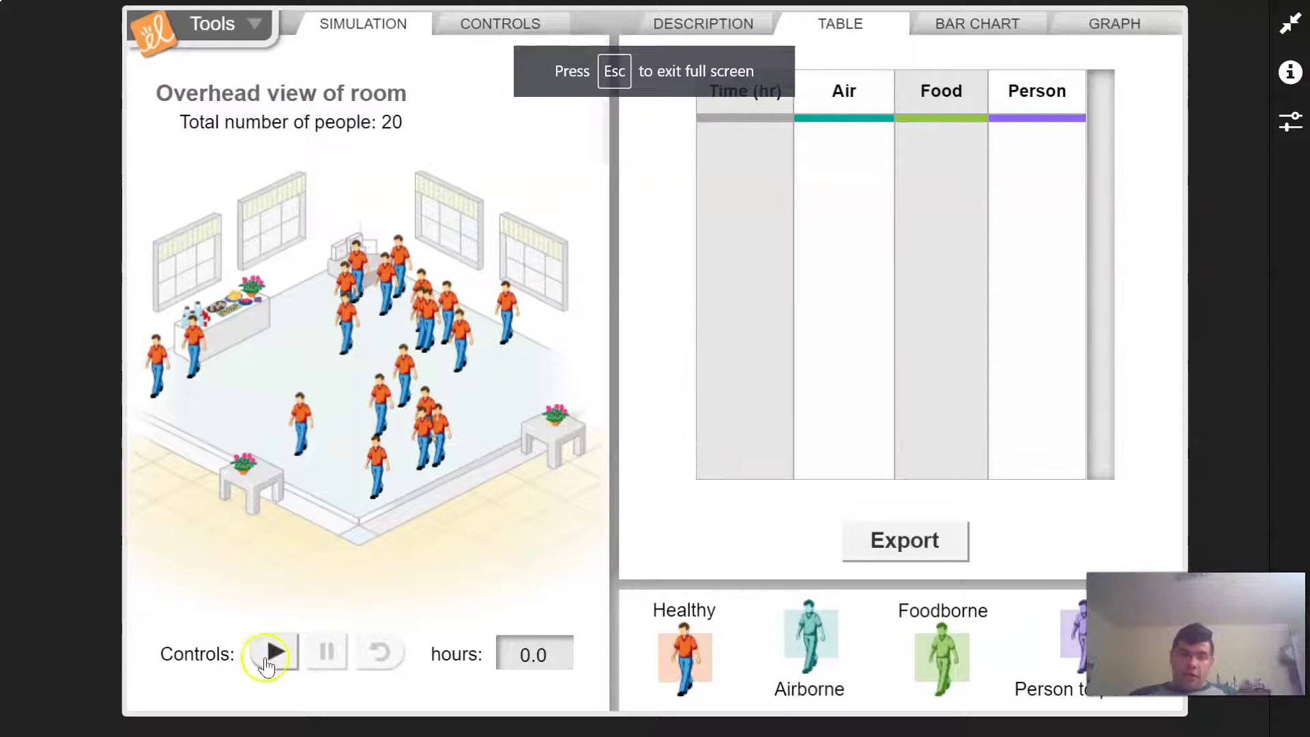
pyautogui.click(272, 653)
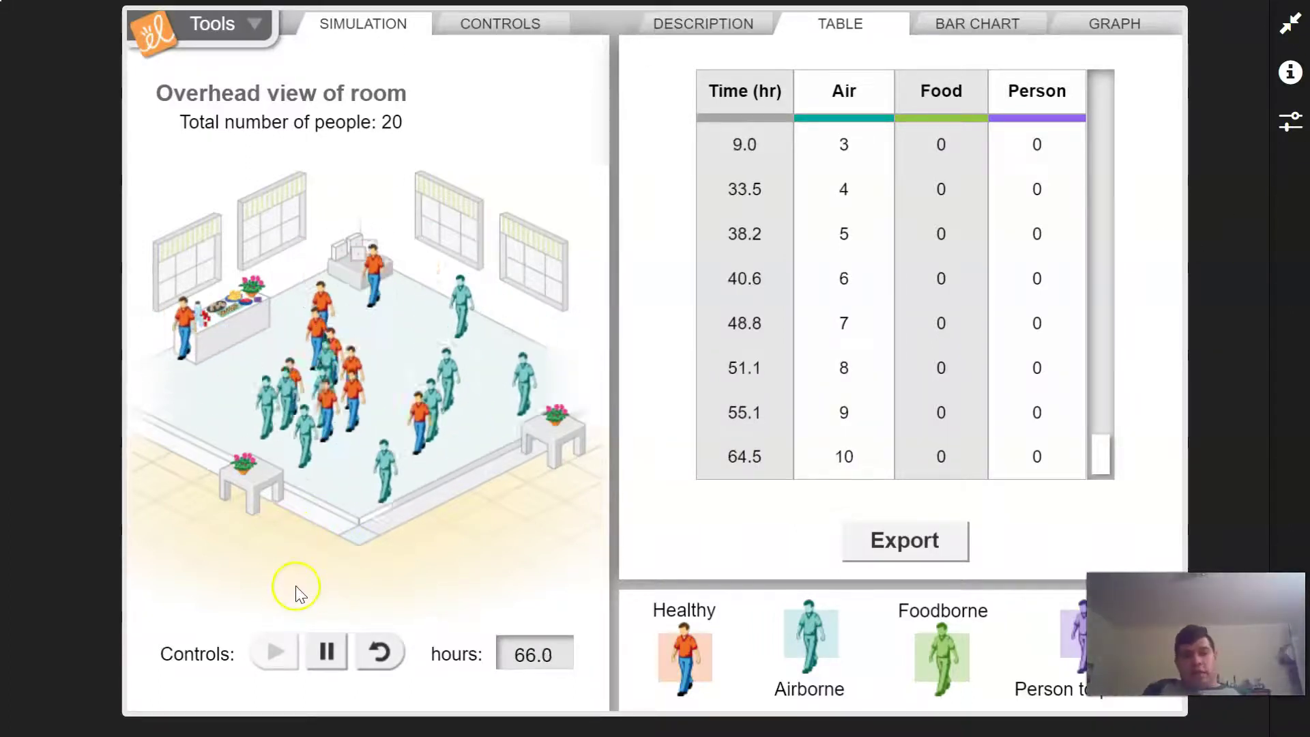
pyautogui.click(327, 653)
pyautogui.click(380, 651)
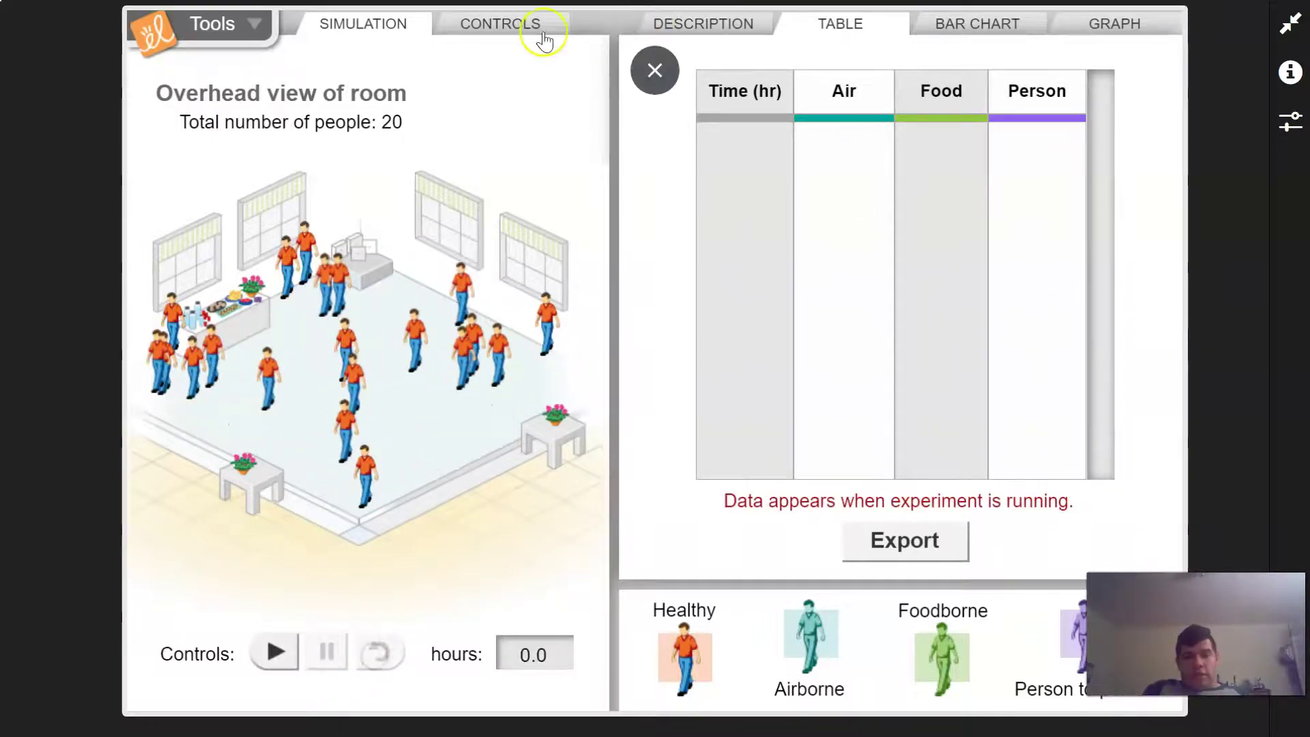
# Set the number of people to 26 and run the airborne simulation to about 34 hours before resetting it
pyautogui.click(522, 27)
pyautogui.click(396, 169)
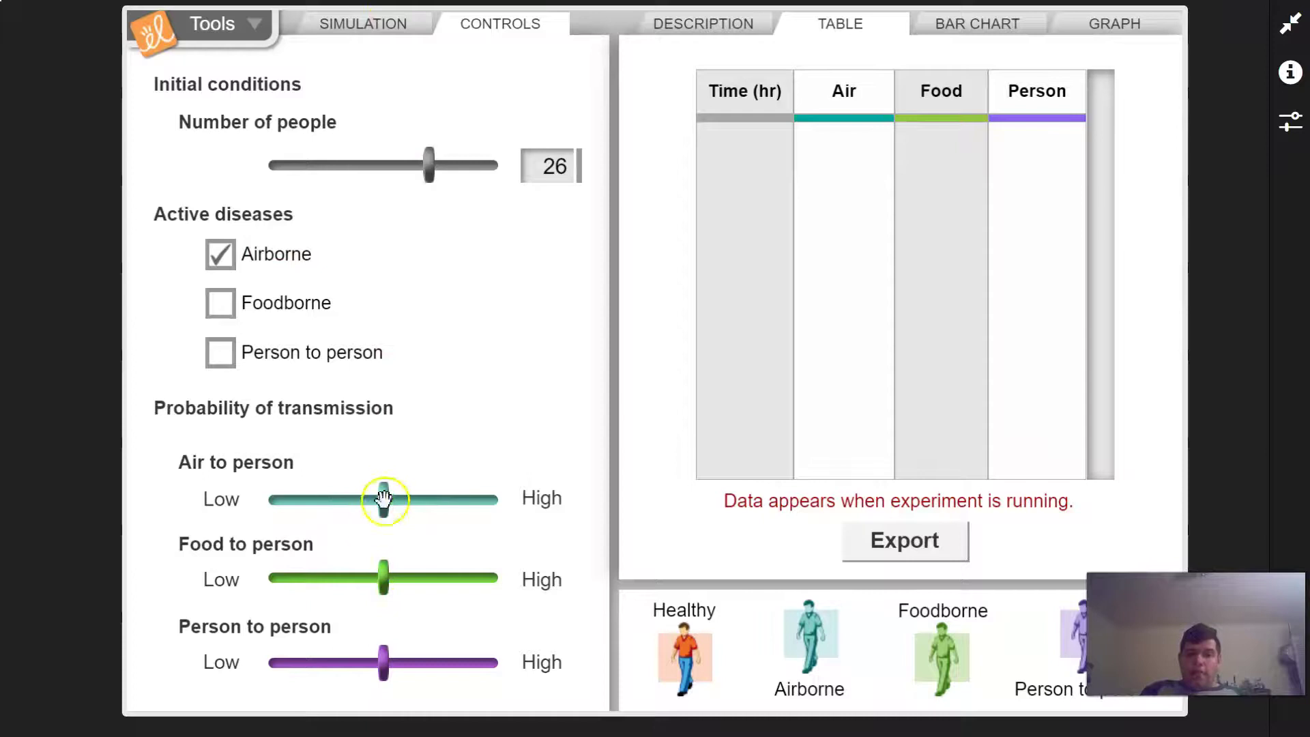
pyautogui.click(376, 32)
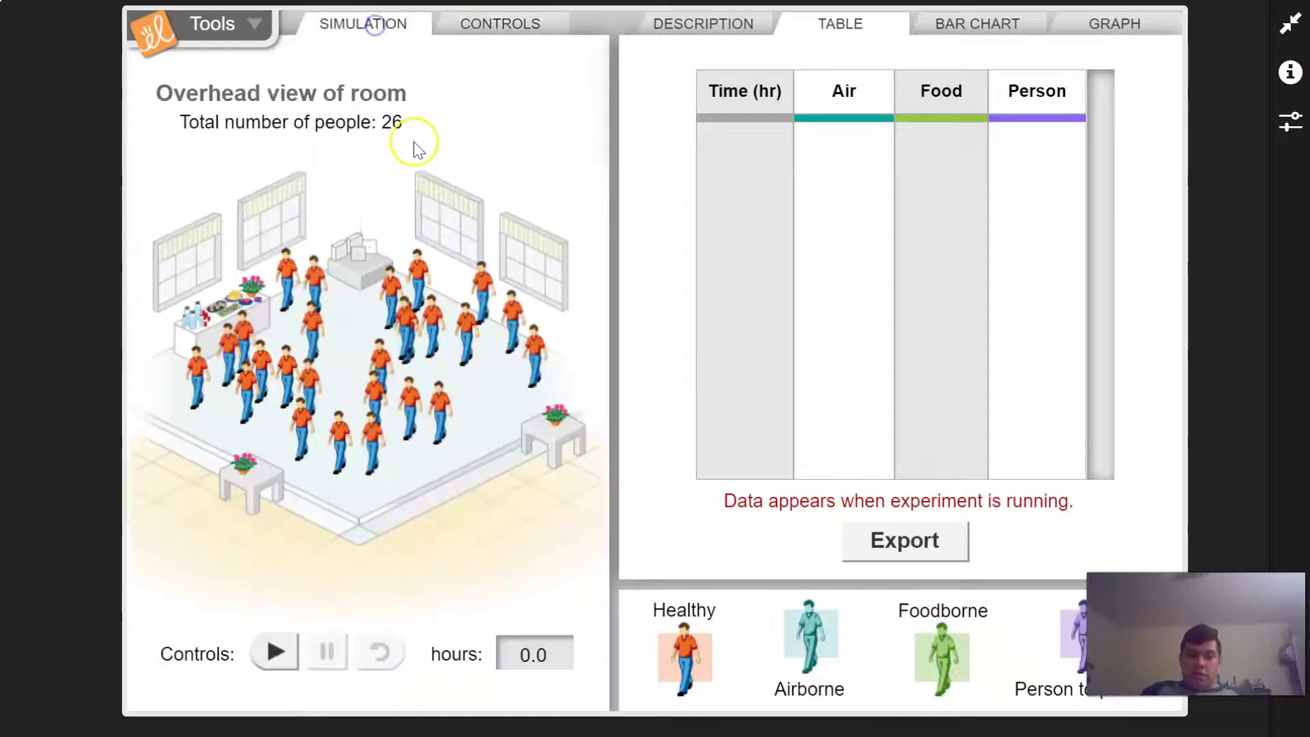
pyautogui.click(279, 654)
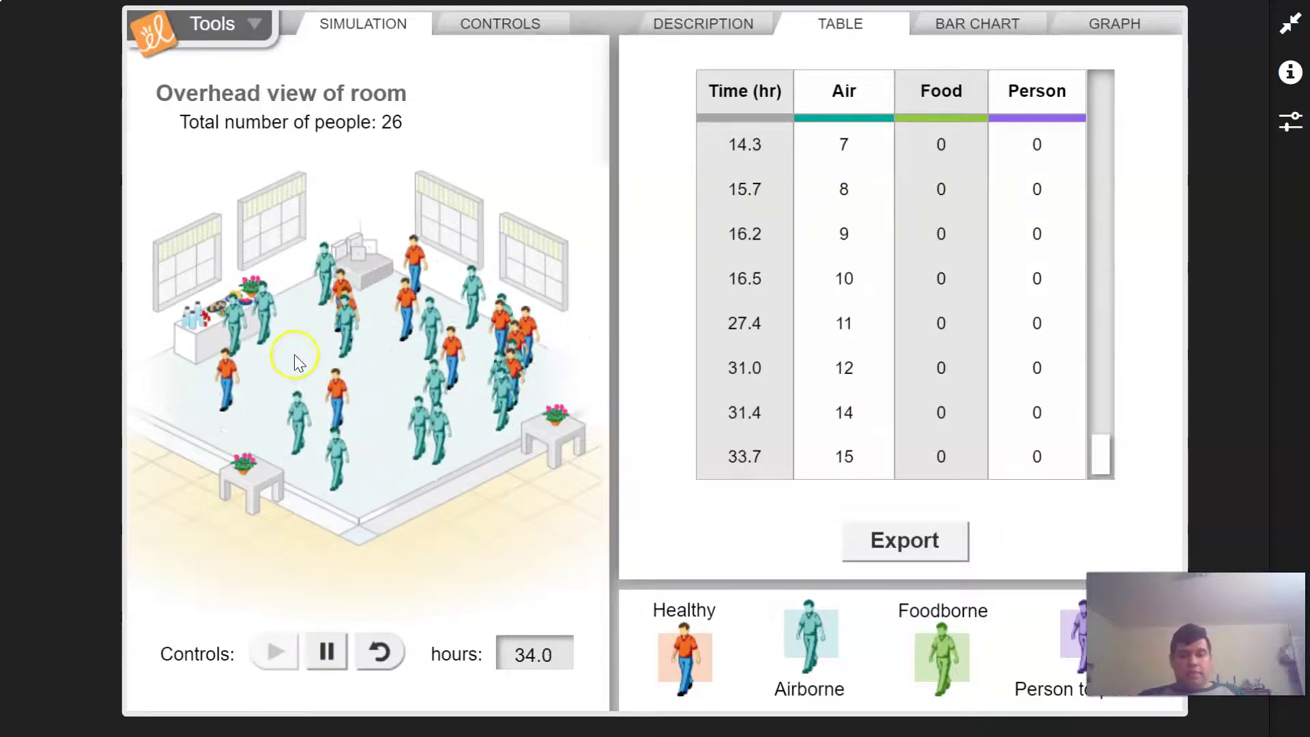
pyautogui.click(326, 654)
pyautogui.click(378, 652)
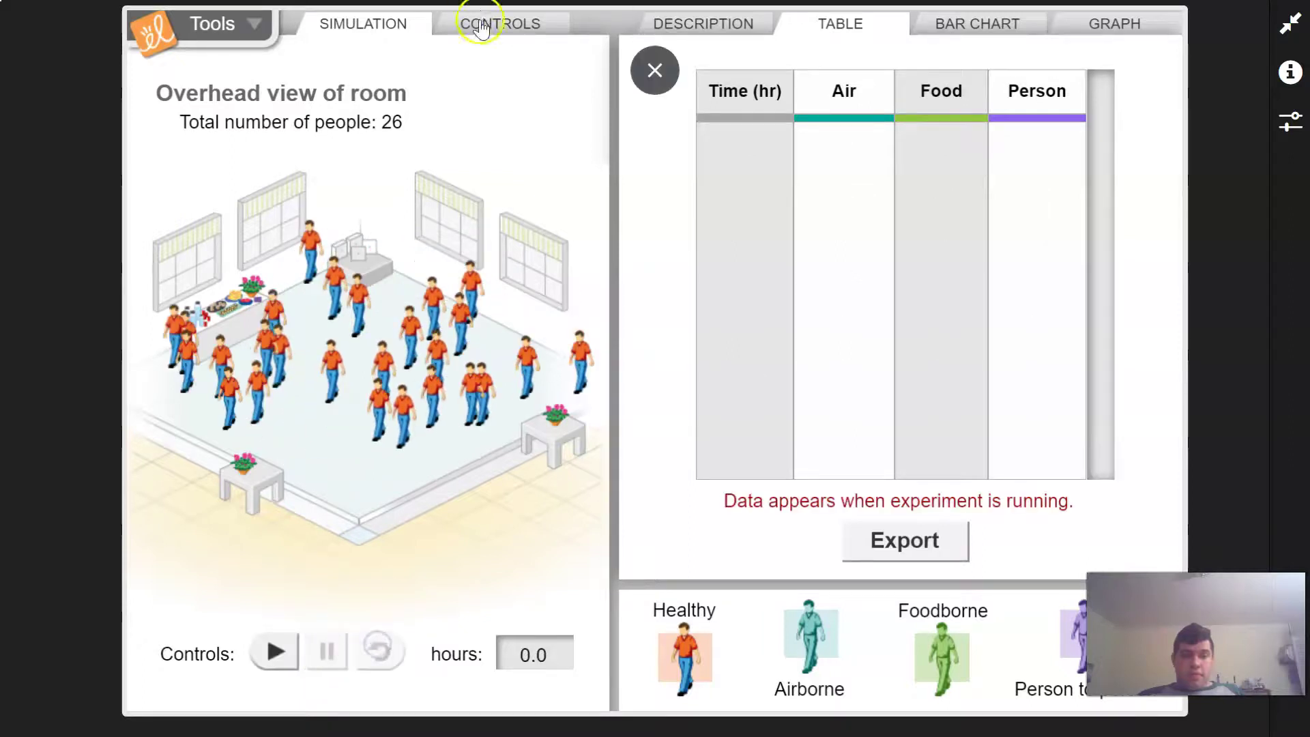
# Run the airborne simulation with 35 people and High air-to-person transmission to about 69 hours, and reset it
pyautogui.click(484, 26)
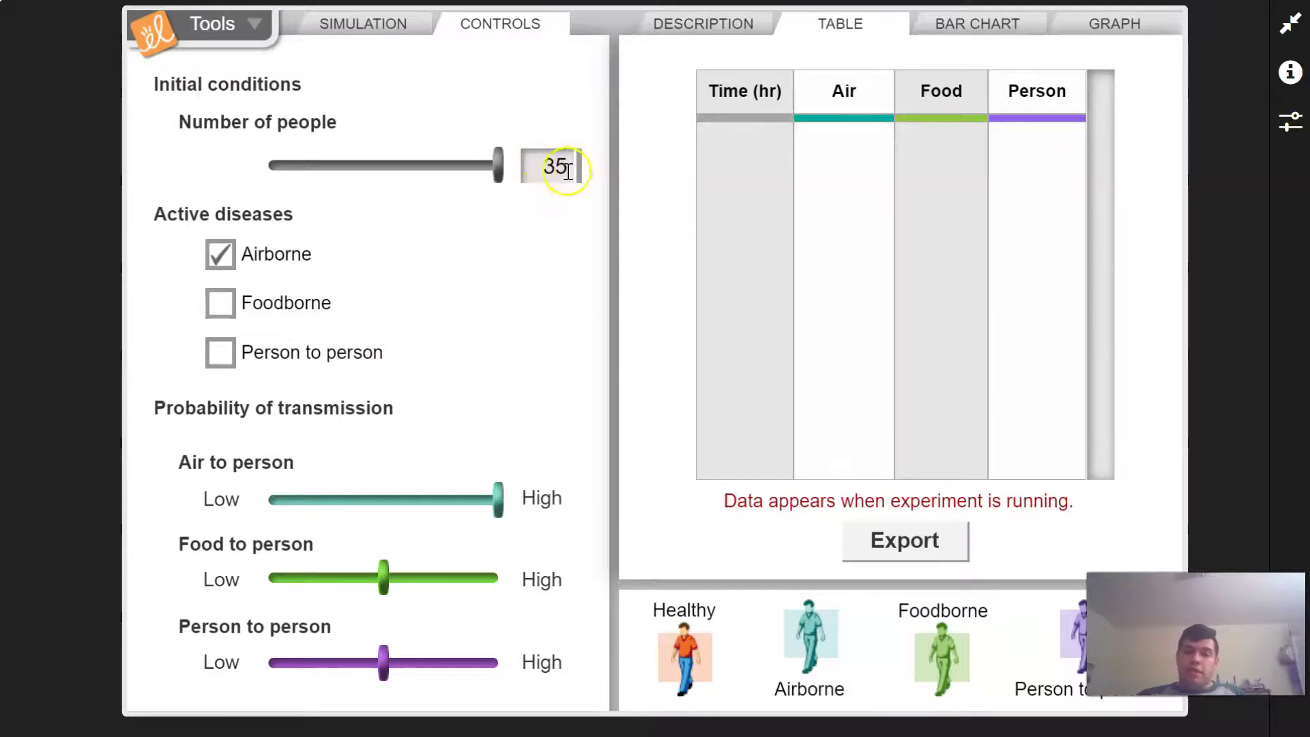
pyautogui.click(384, 33)
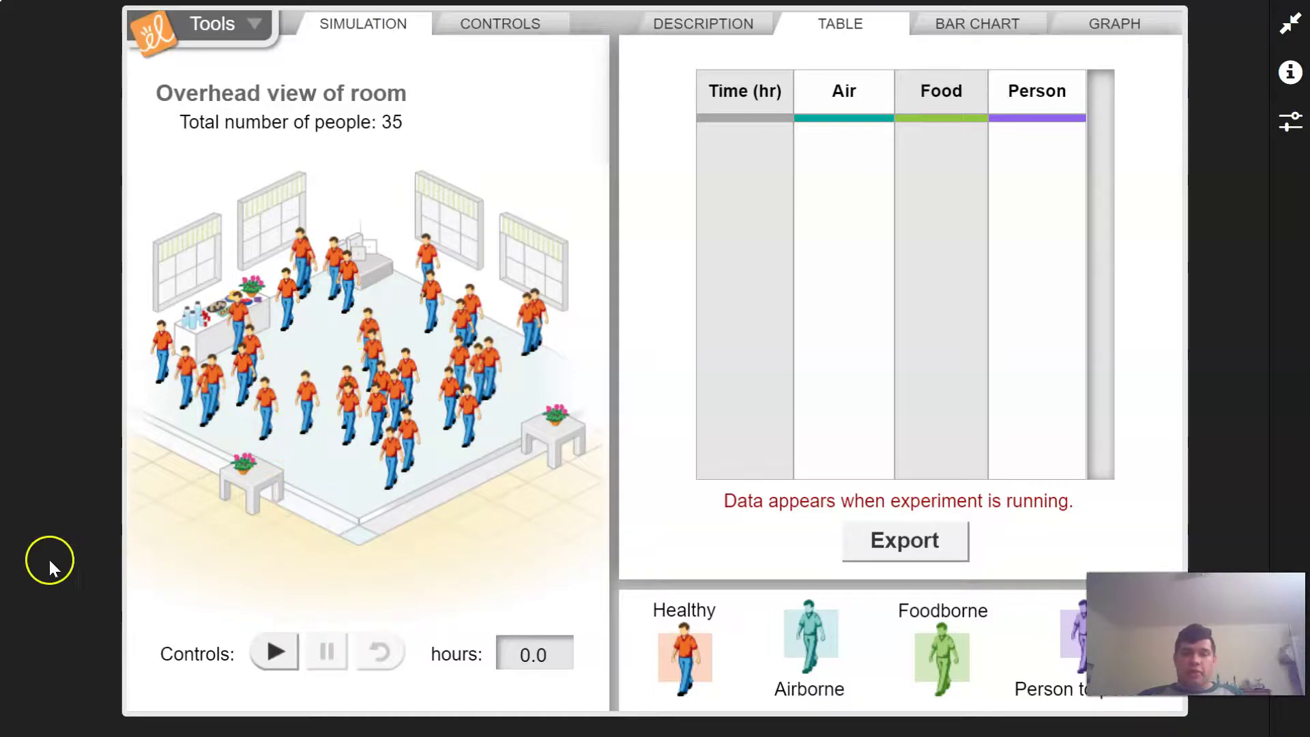
pyautogui.click(277, 654)
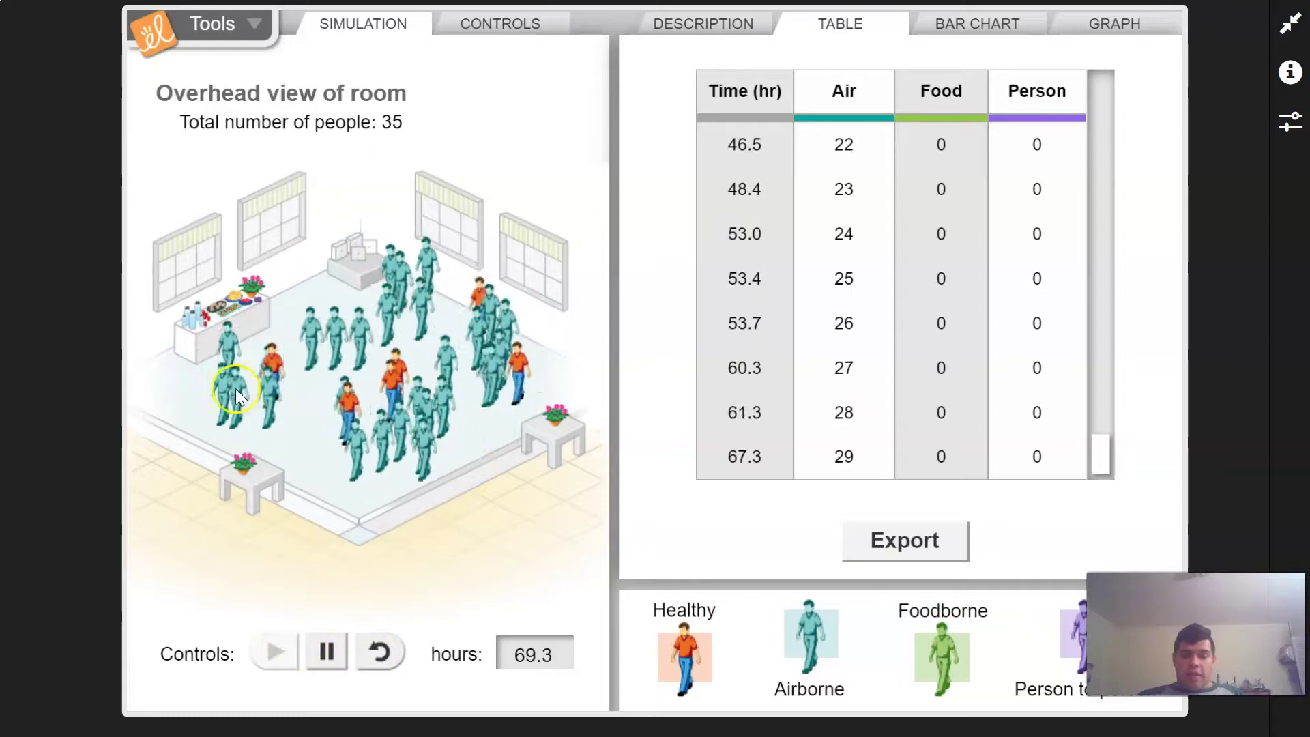
pyautogui.click(326, 650)
pyautogui.click(379, 651)
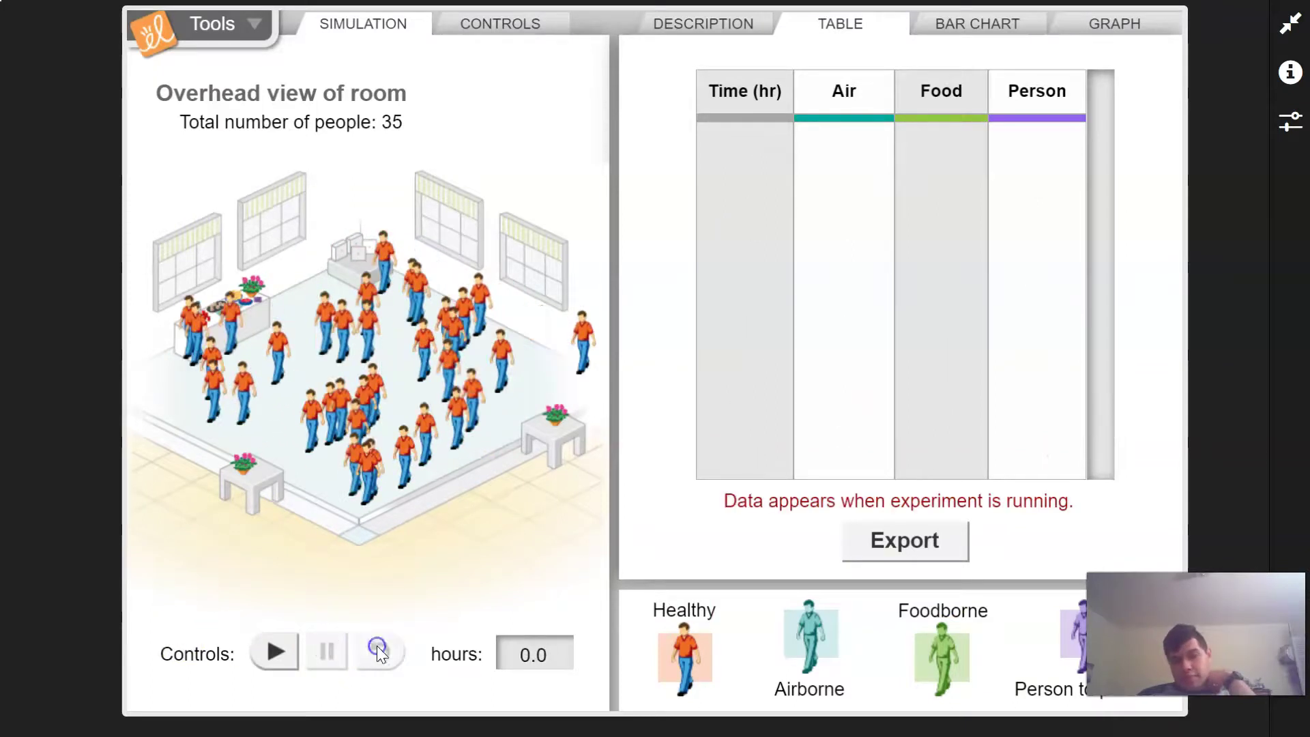
# Reduce the number of people to 10 for the airborne simulation and return to the overhead room view
pyautogui.click(493, 26)
pyautogui.click(530, 185)
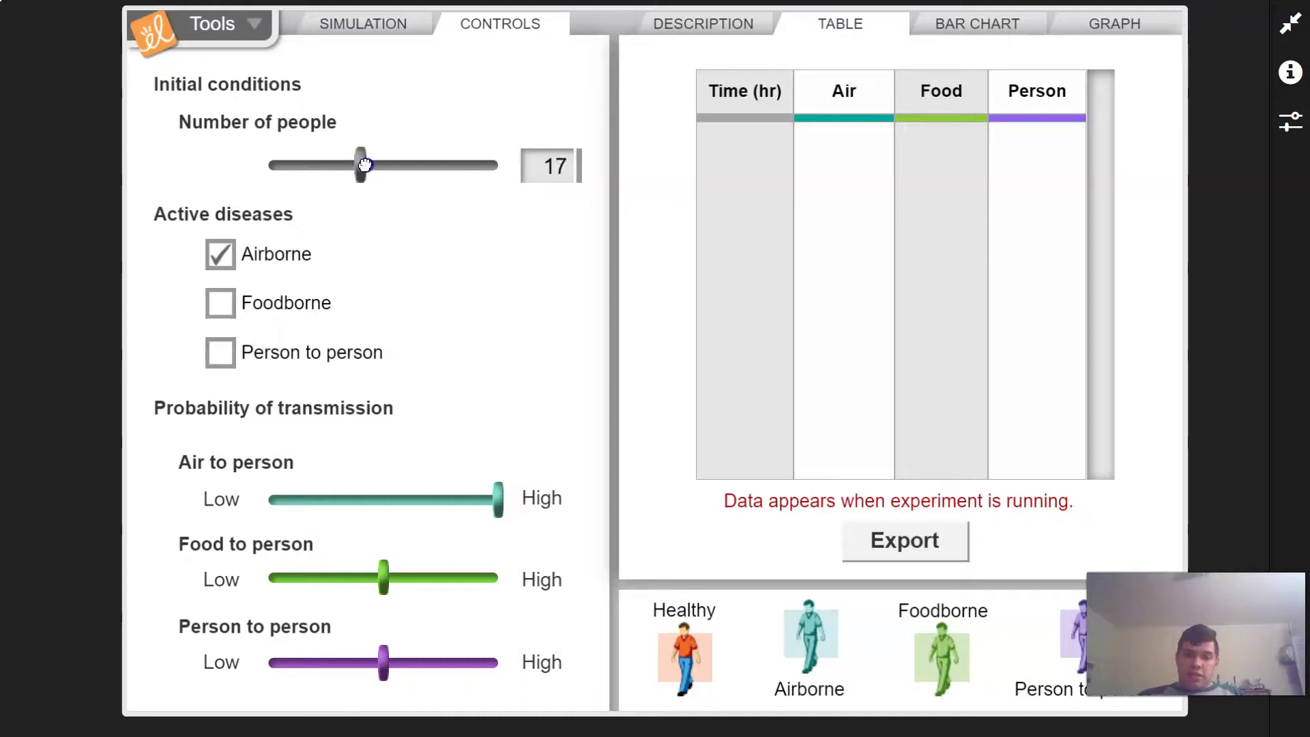
pyautogui.click(388, 26)
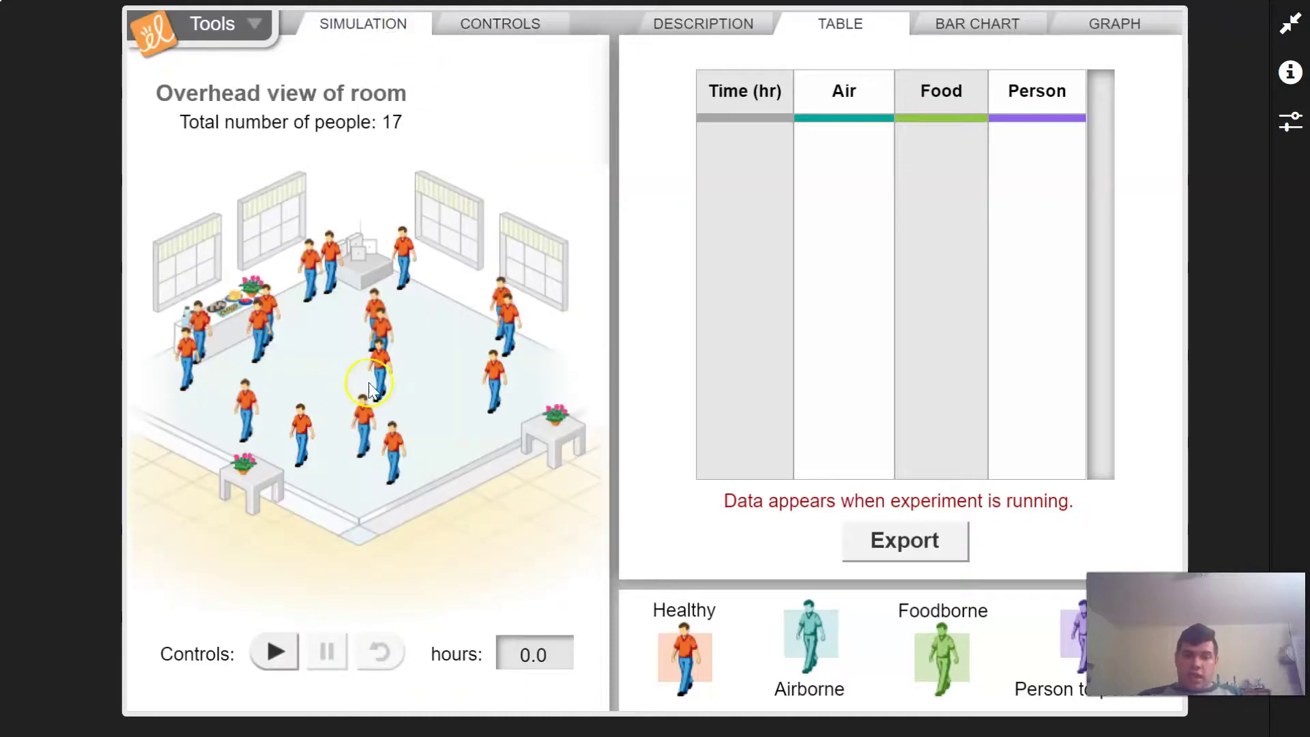
pyautogui.click(464, 23)
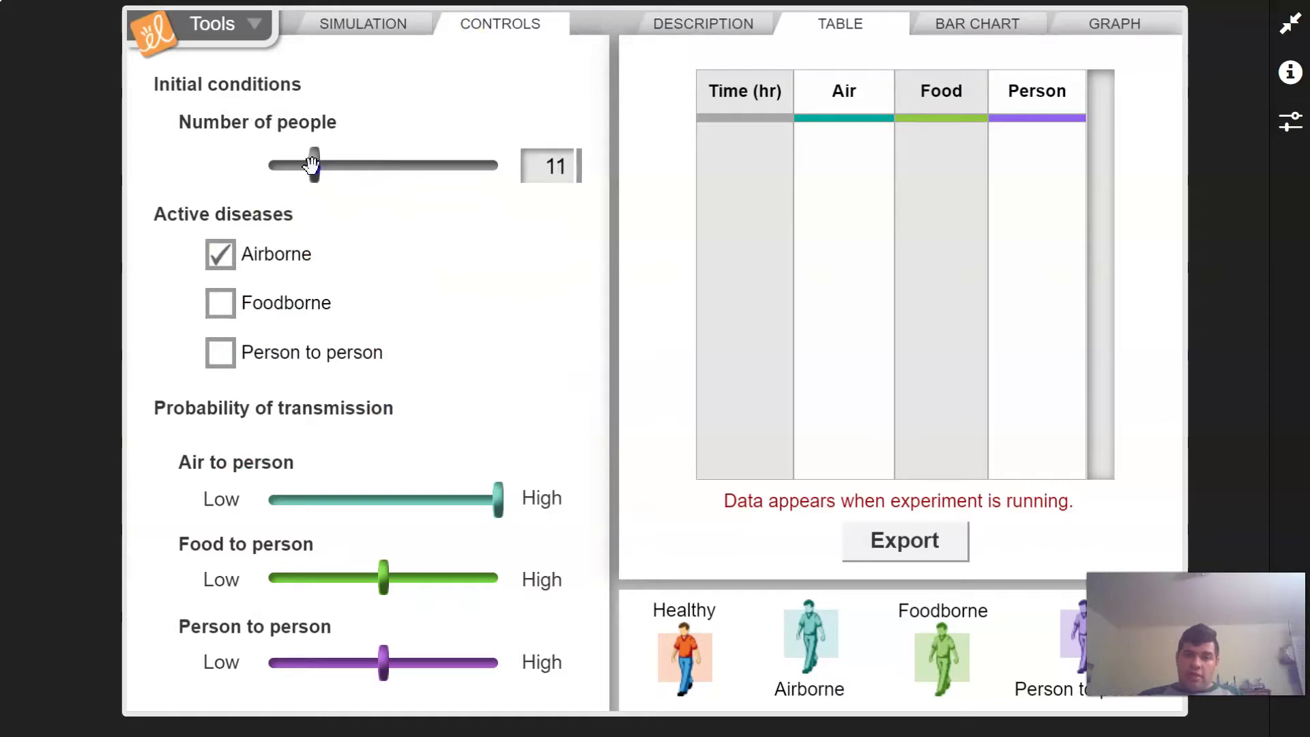
pyautogui.click(351, 27)
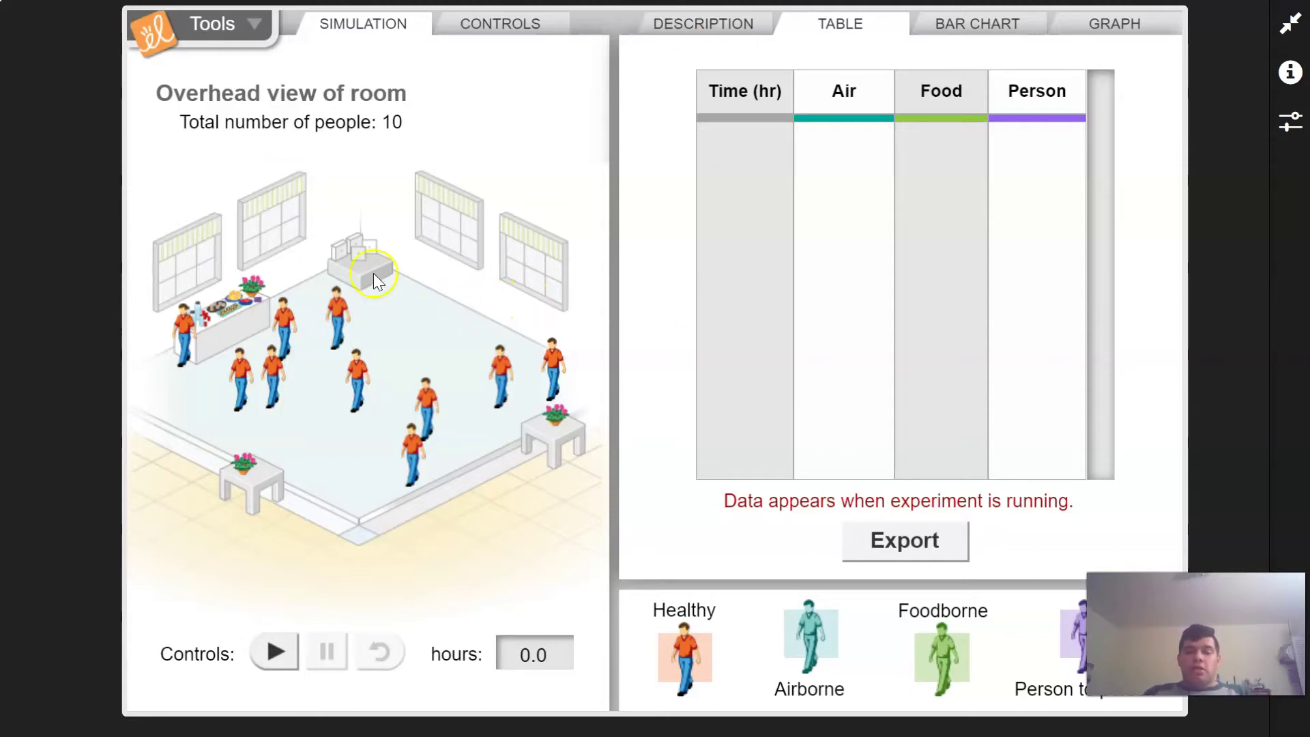
pyautogui.click(757, 316)
pyautogui.click(200, 331)
pyautogui.click(120, 577)
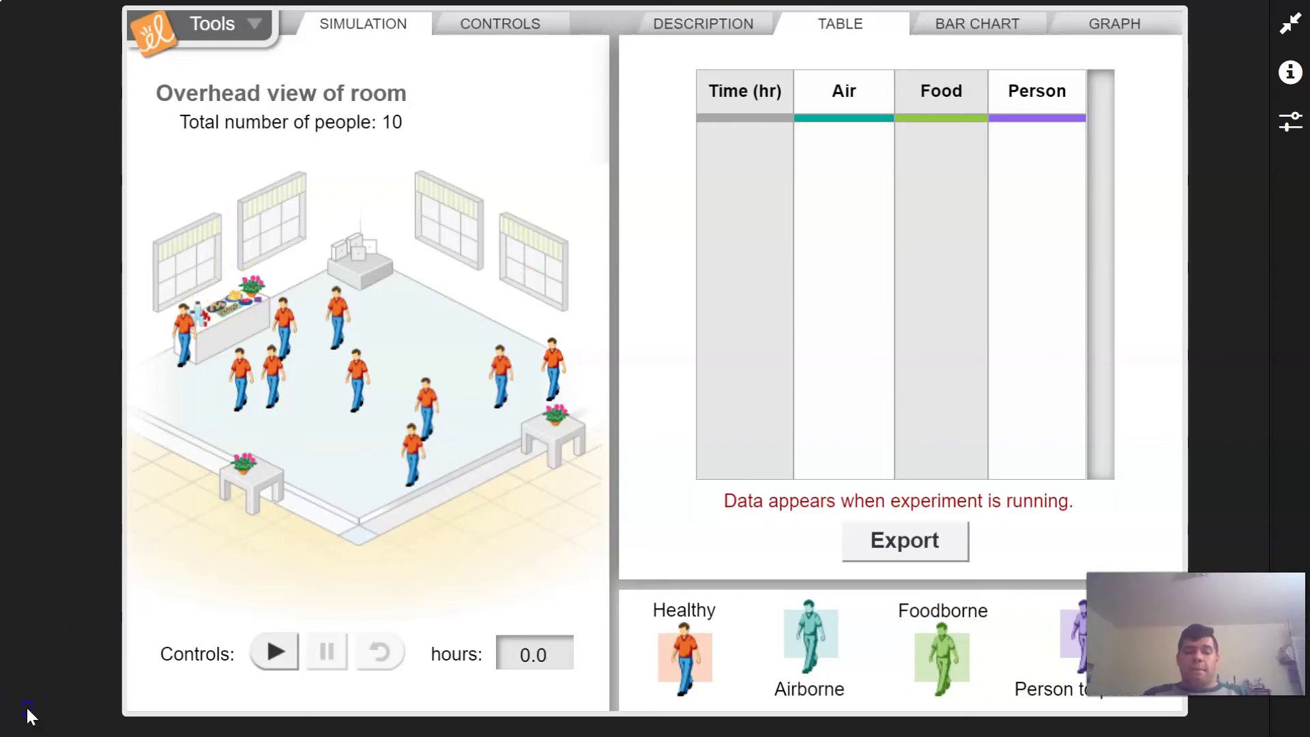